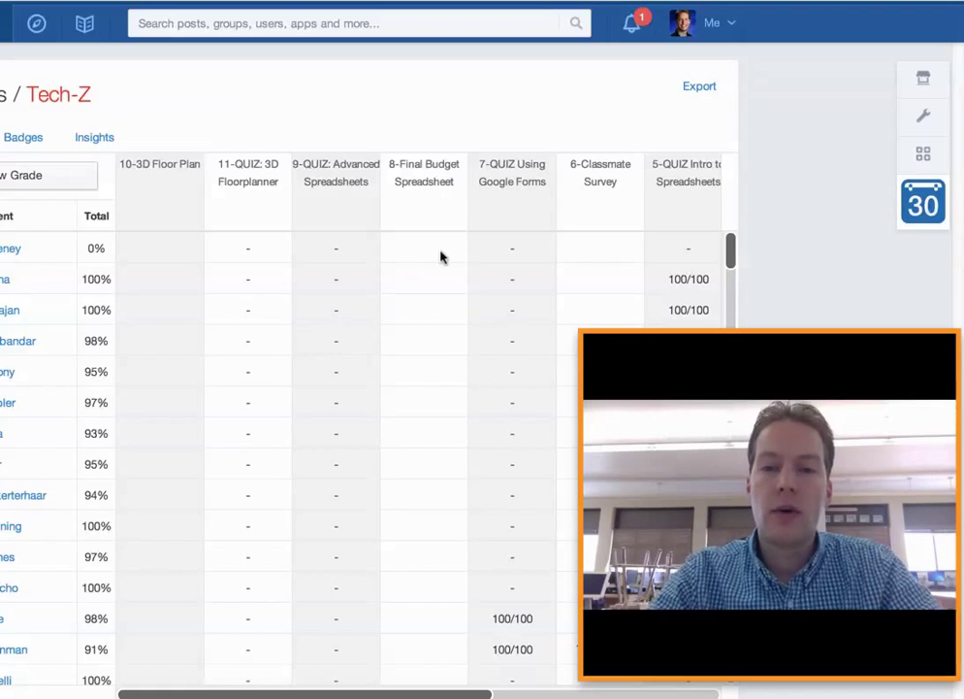
# - Scroll the Tech-Z gradebook right and down until the columns through 1-Edmodo Setup show
pyautogui.scroll(-2, 523, 256)
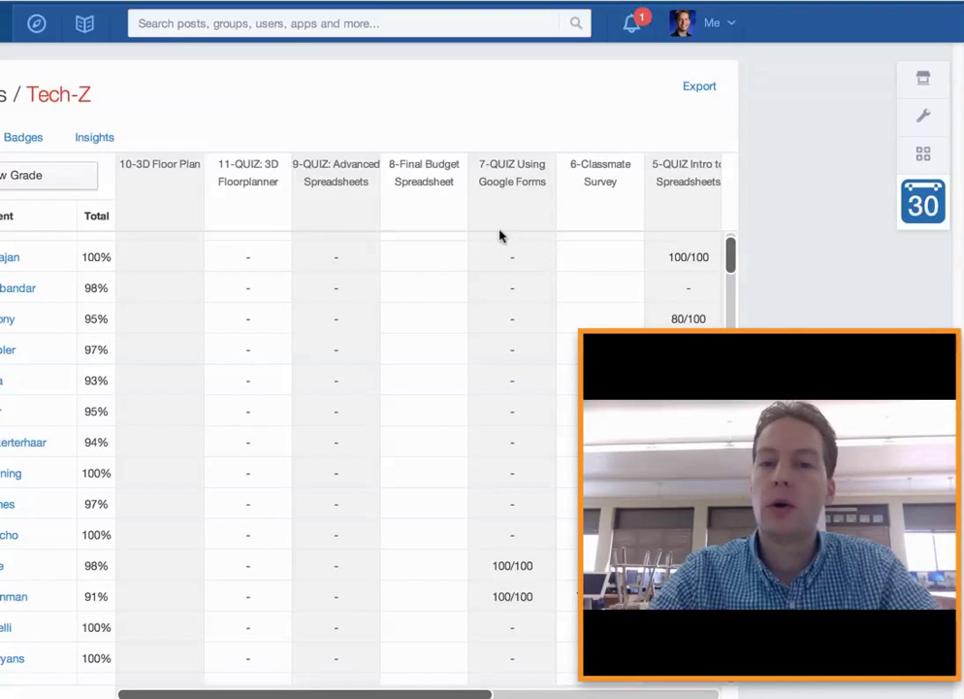
pyautogui.scroll(-3, 497, 231)
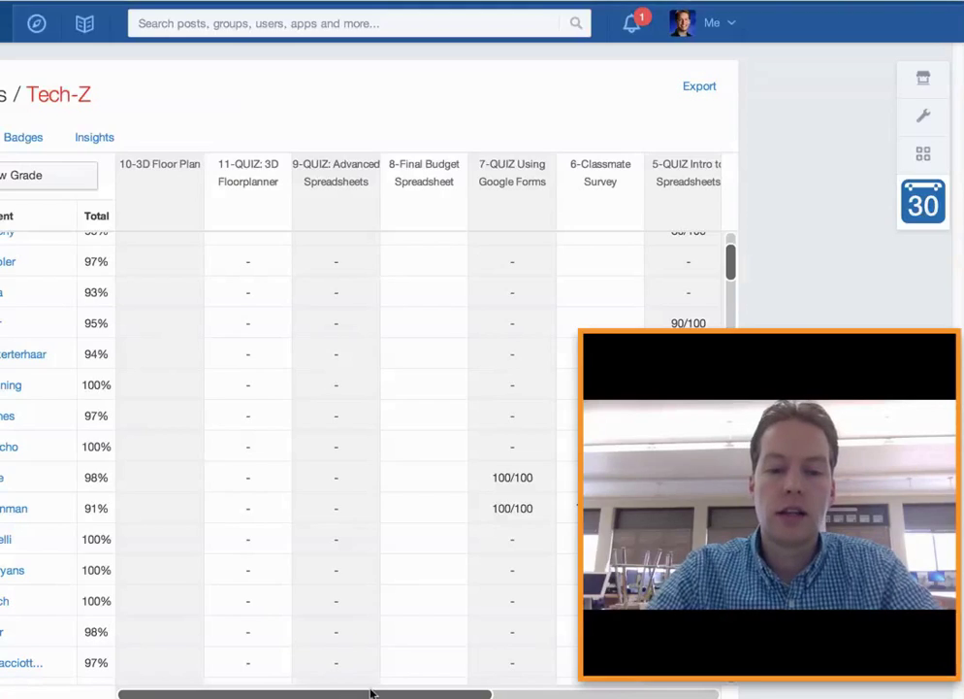
pyautogui.moveTo(440, 695); pyautogui.dragTo(666, 694)
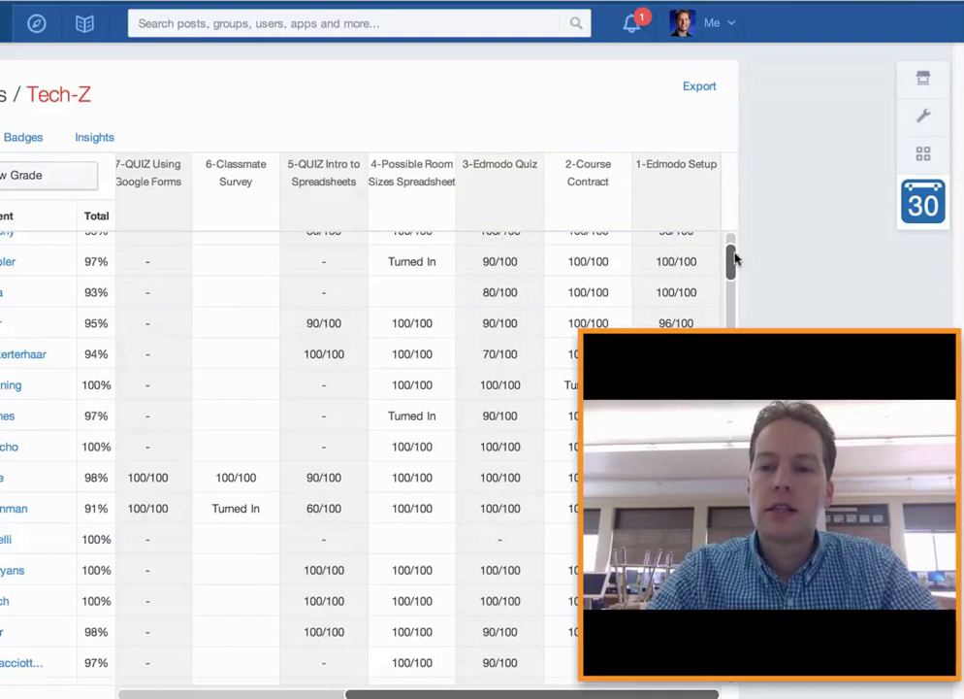
pyautogui.moveTo(732, 258); pyautogui.dragTo(732, 438)
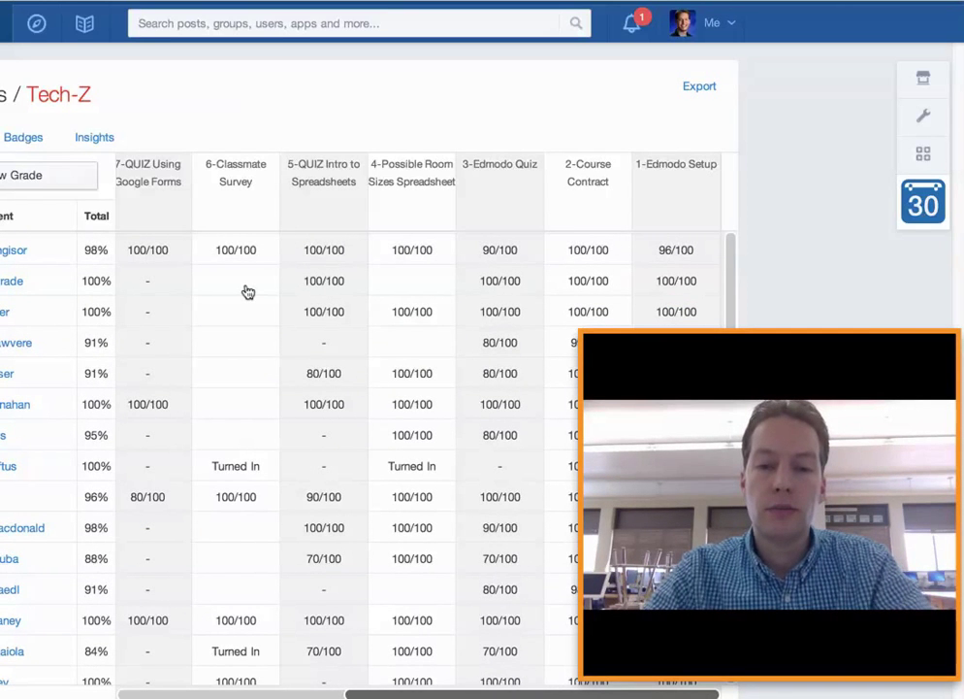
# - Open the Create New Grade form, close it unused, and scroll back to the earliest assignment columns
pyautogui.click(32, 181)
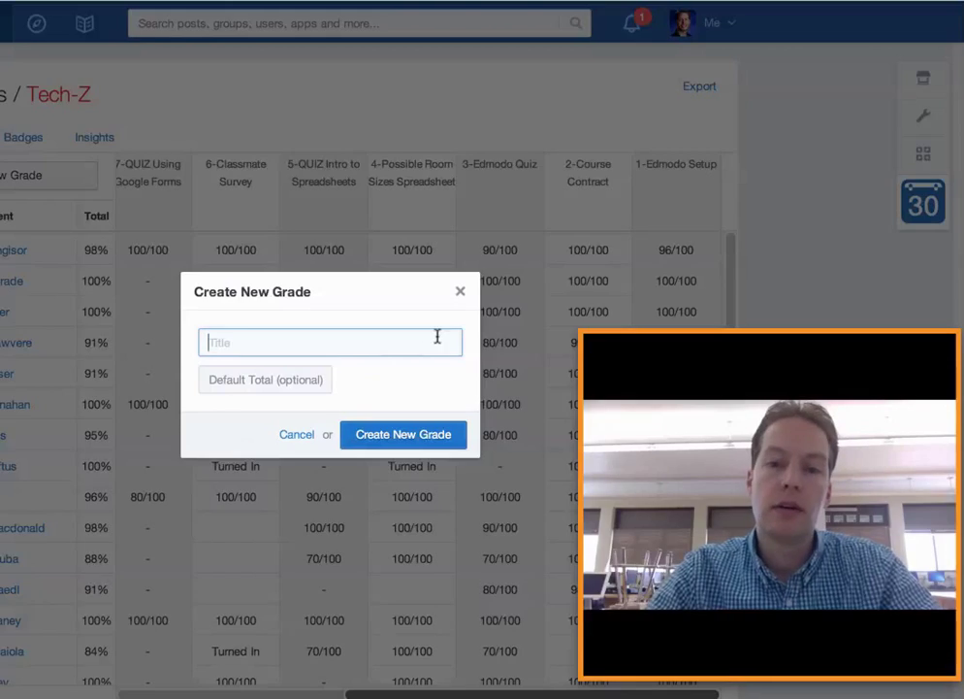
pyautogui.click(461, 293)
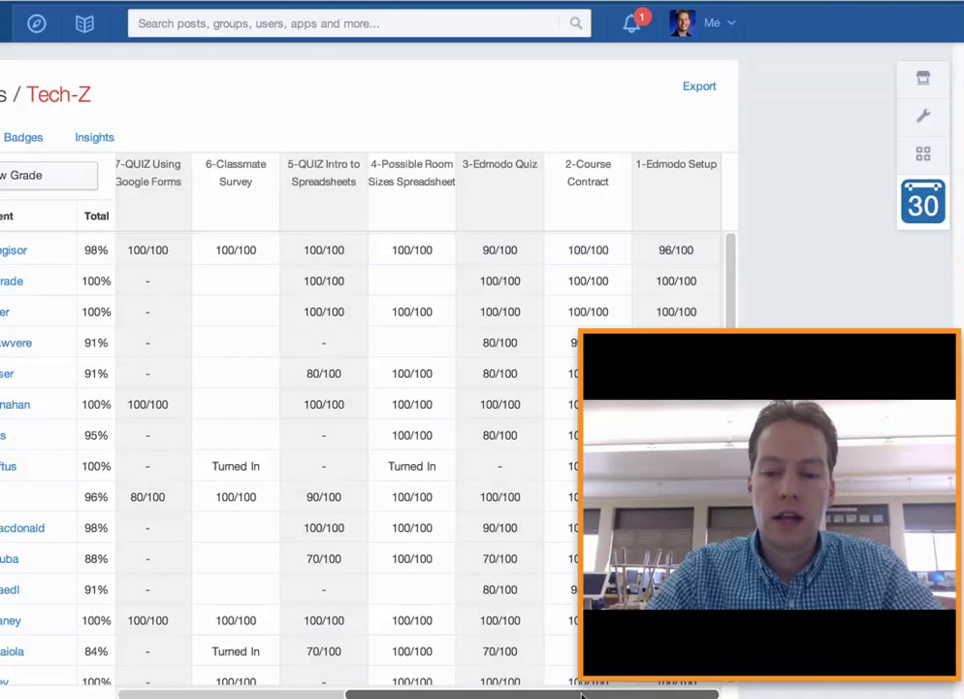
pyautogui.moveTo(581, 692); pyautogui.dragTo(325, 690)
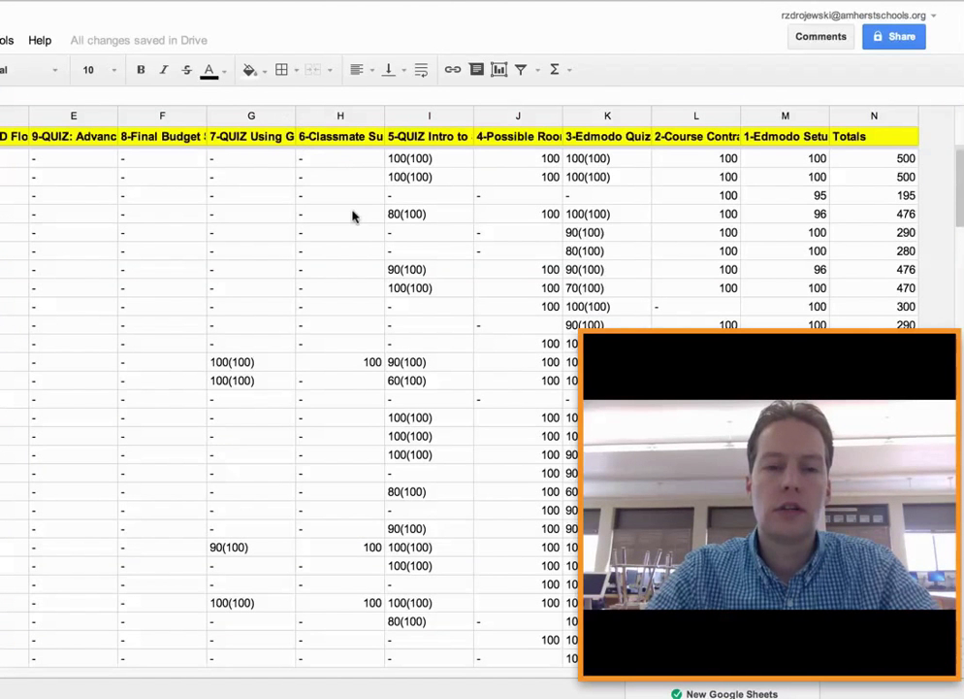
# - Scroll down the exported Google Sheets gradebook to review the scores and Totals column
pyautogui.scroll(-10, 439, 292)
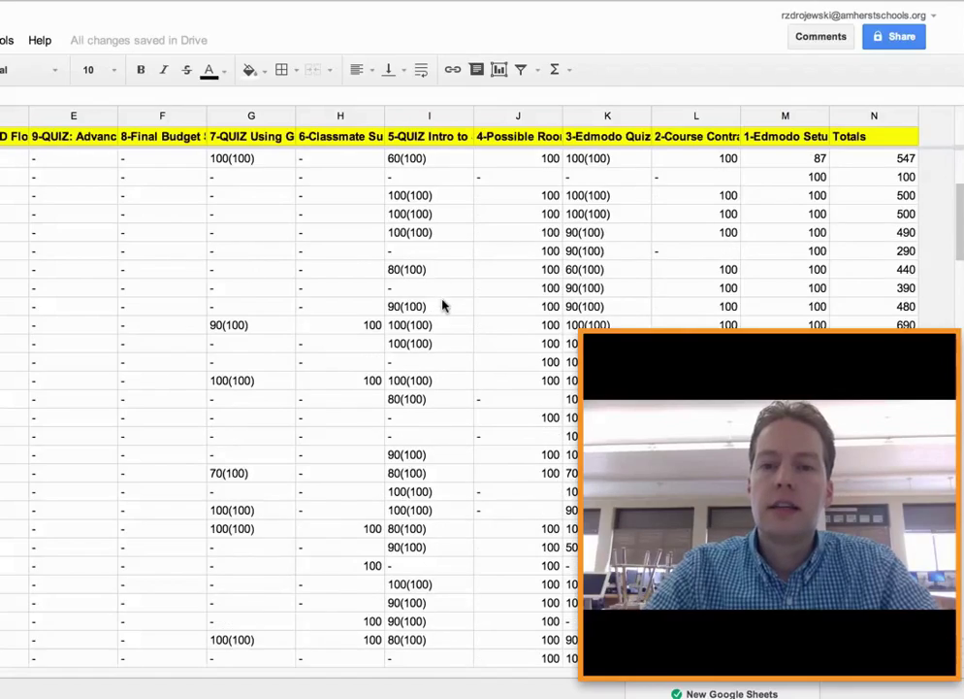
pyautogui.scroll(-10, 442, 304)
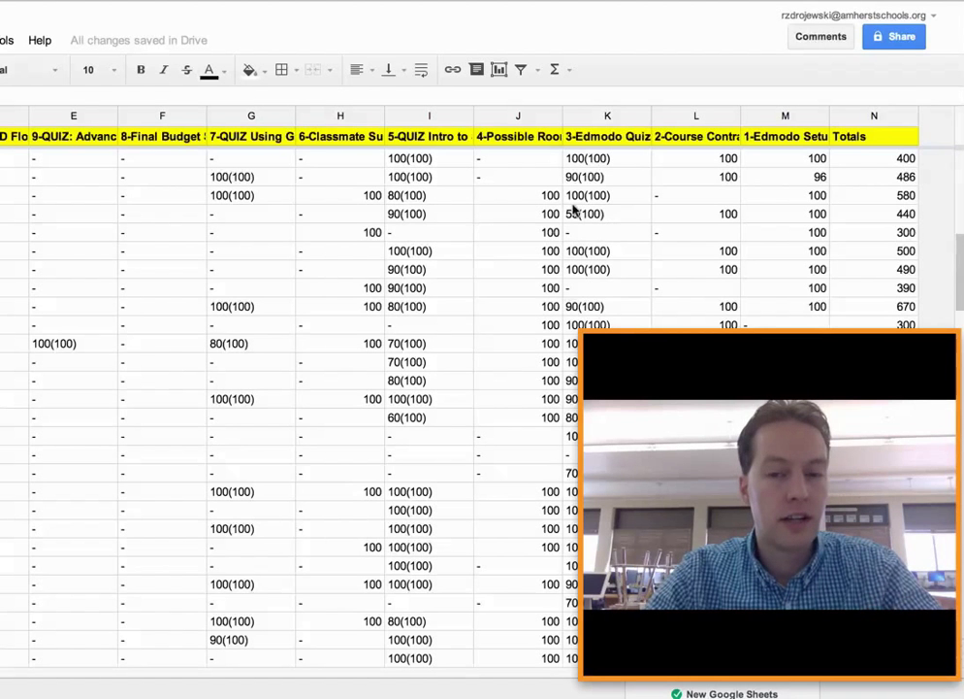
pyautogui.scroll(-2, 514, 194)
pyautogui.scroll(-2, 524, 210)
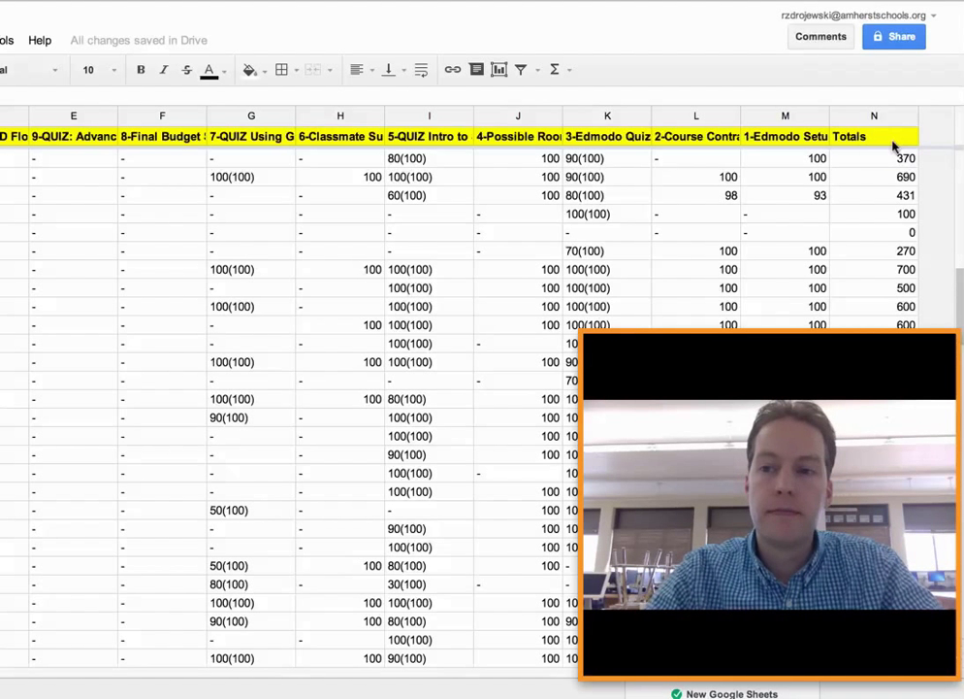
# - Sort the sheet by Totals (column N) Z → A, putting 1090 at the top
pyautogui.click(908, 117)
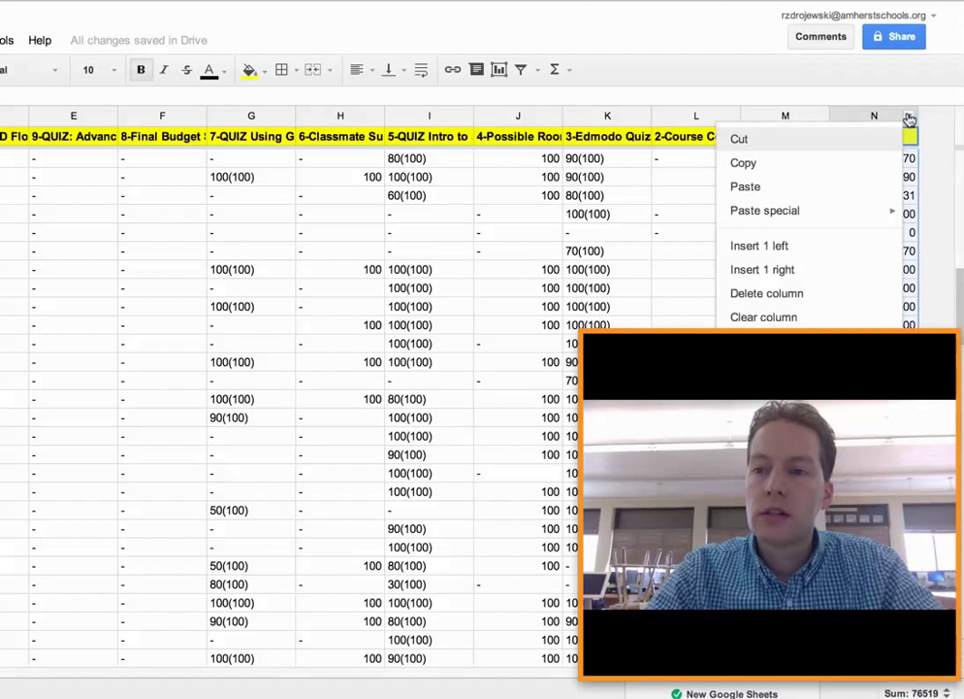
pyautogui.press('Escape')
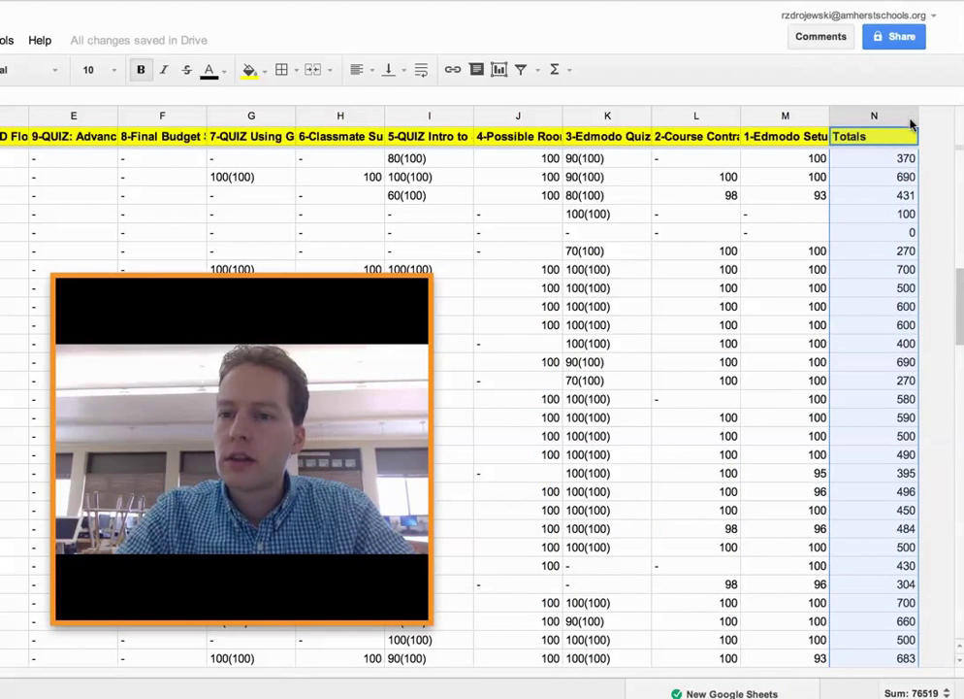
pyautogui.click(909, 119)
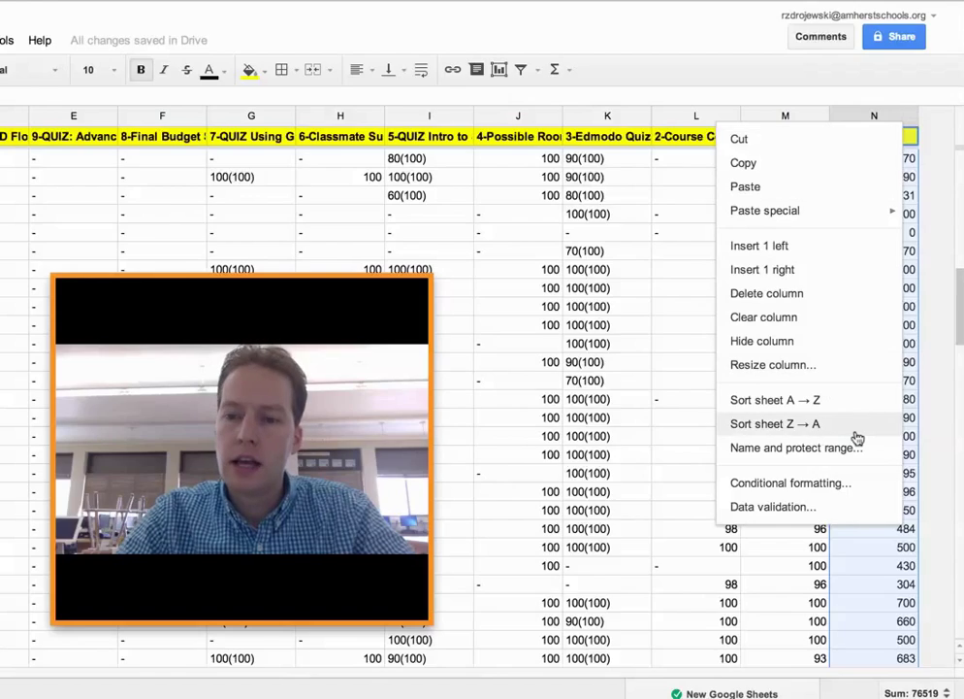
pyautogui.click(819, 430)
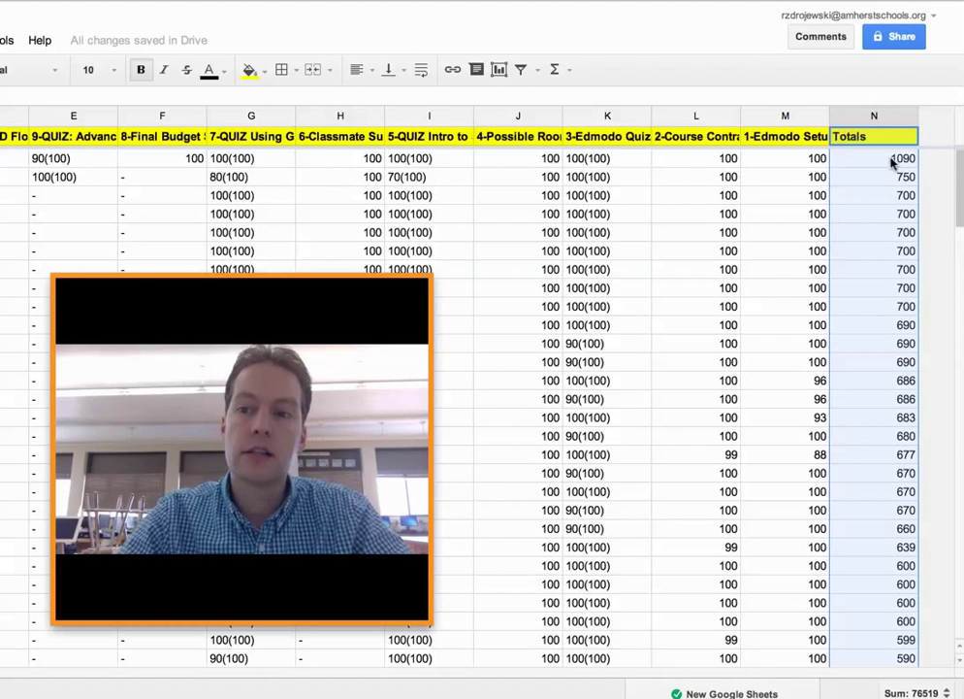
# - Select the lowest Totals in column N, from 196 down to 89
pyautogui.scroll(-6, 899, 195)
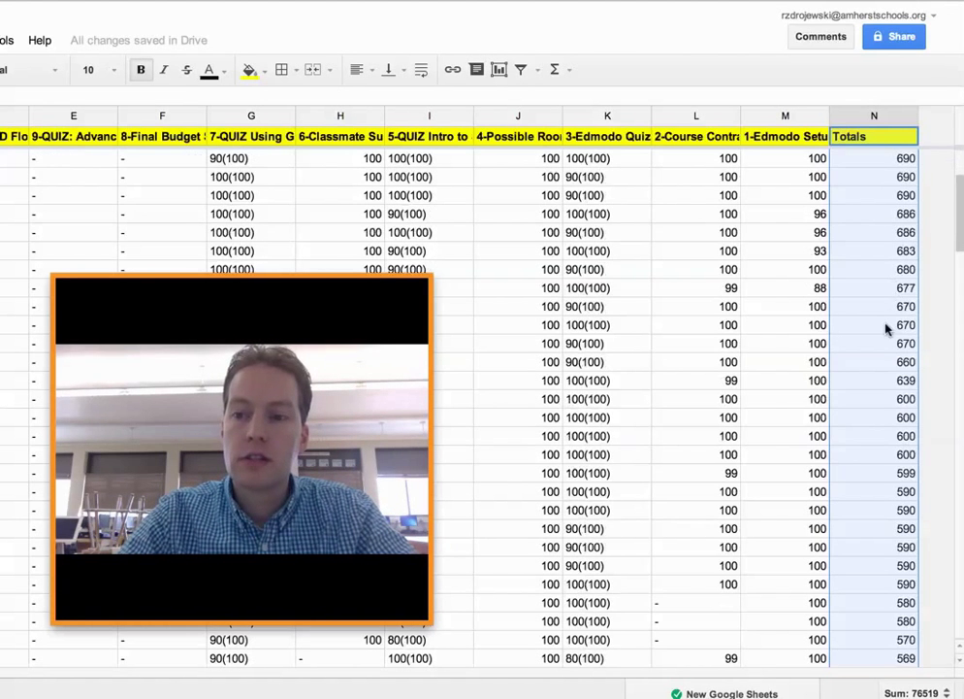
pyautogui.scroll(-15, 882, 339)
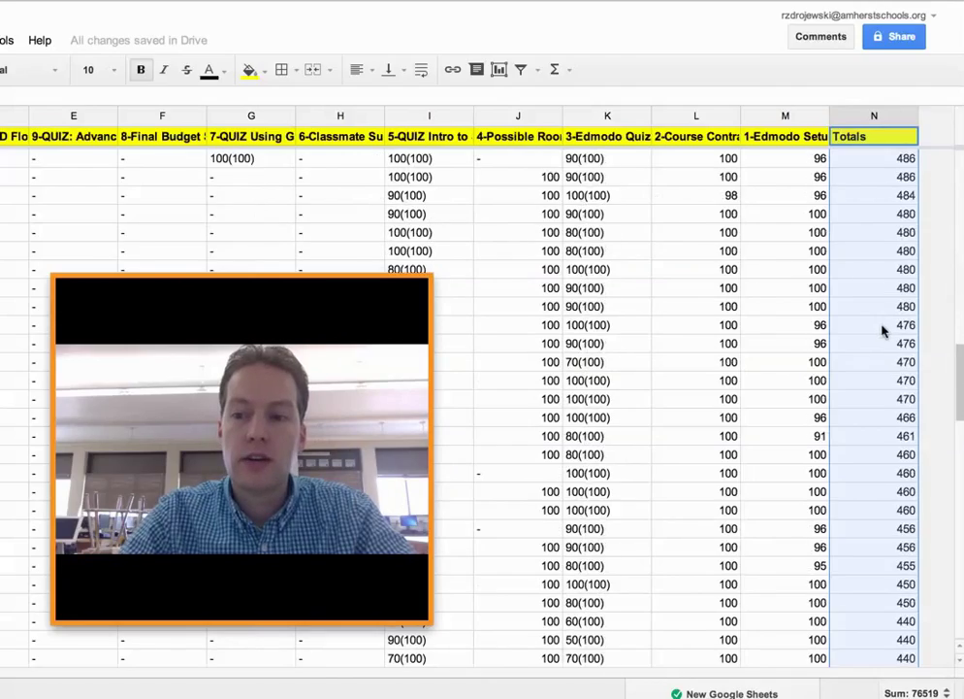
pyautogui.scroll(-15, 885, 334)
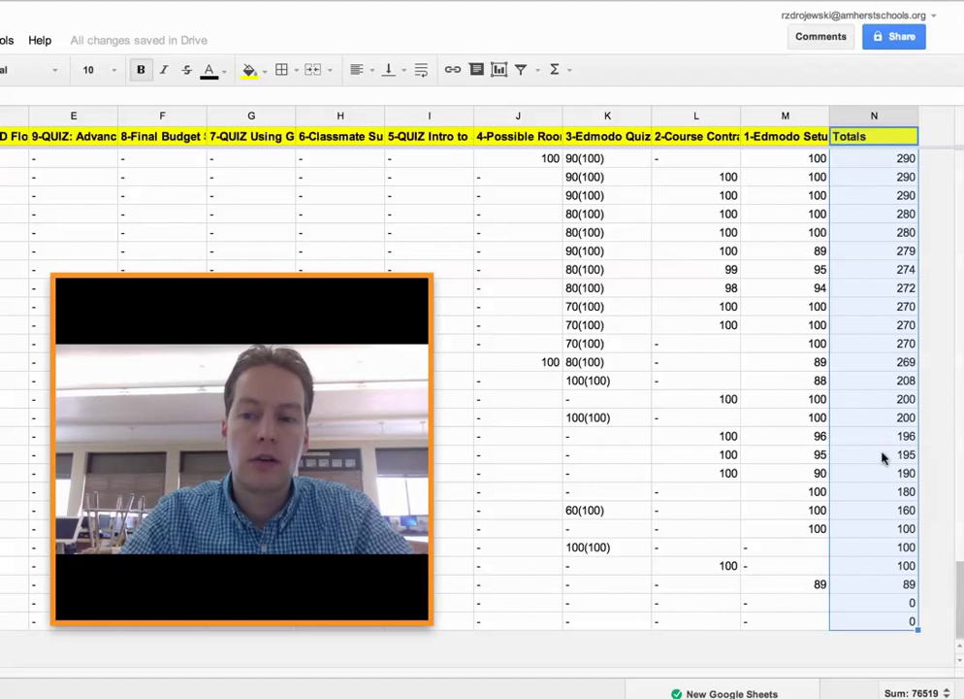
pyautogui.click(845, 443)
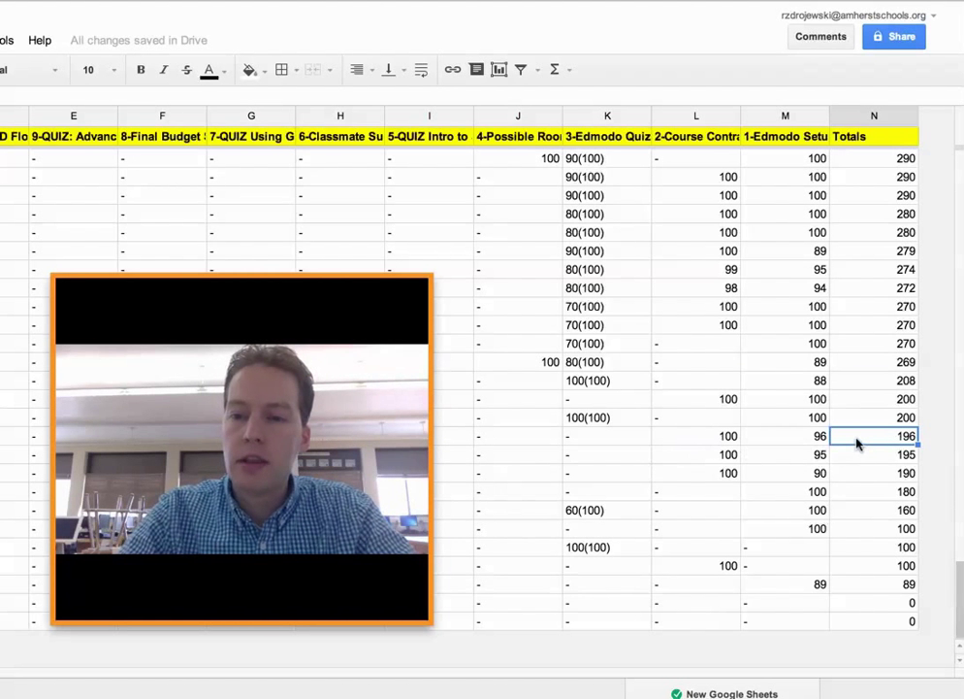
pyautogui.moveTo(858, 444); pyautogui.dragTo(886, 579)
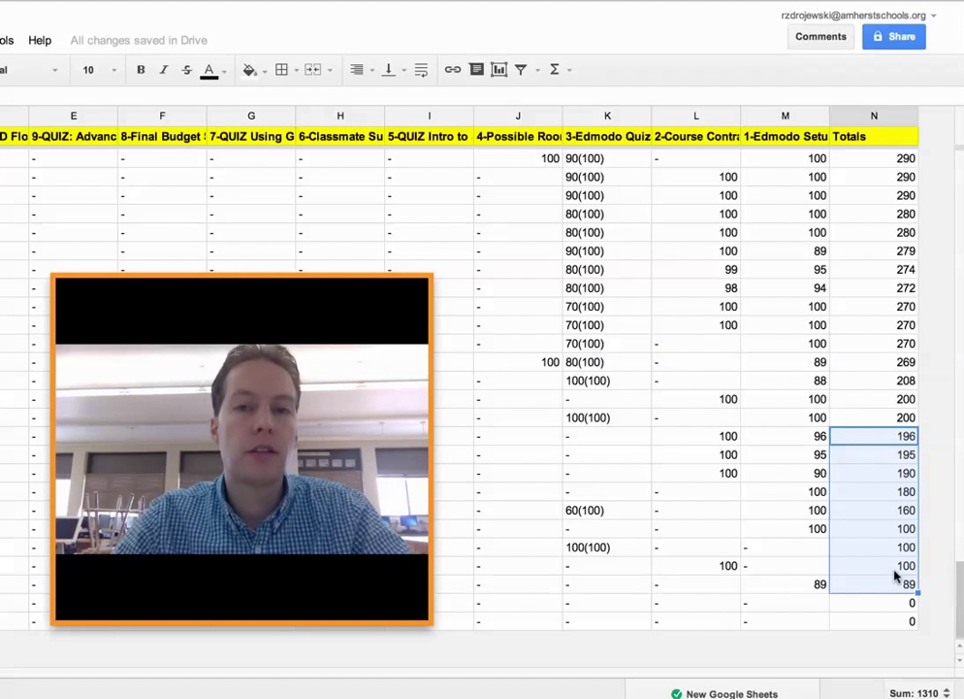
# - Return to the top of the sheet and switch back to the Edmodo gradebook
pyautogui.scroll(2, 960, 598)
pyautogui.moveTo(960, 598); pyautogui.dragTo(943, 198)
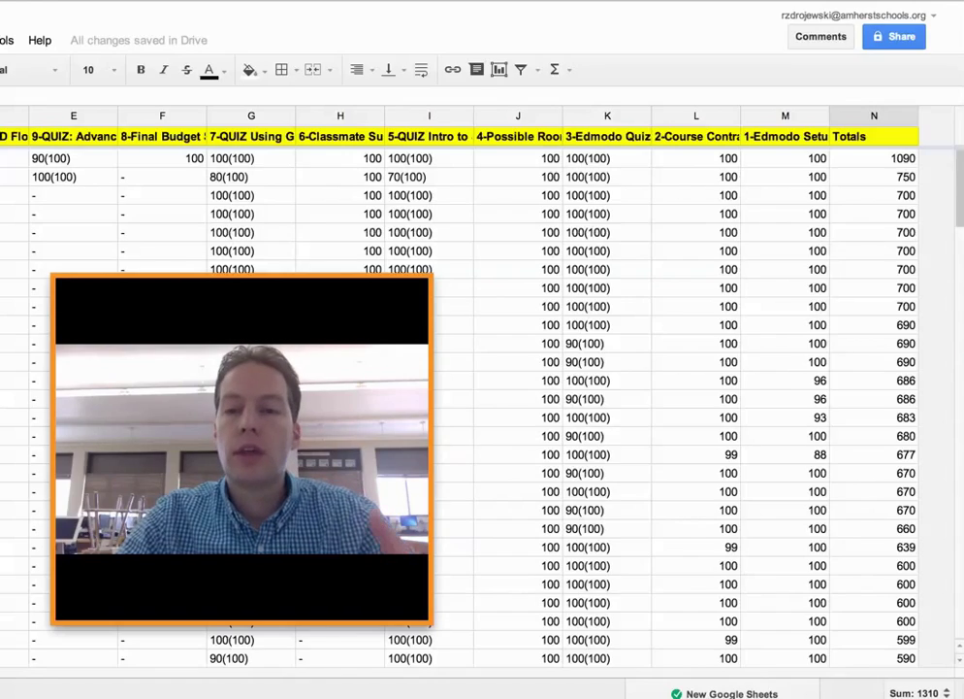
pyautogui.hotkey('ctrl', 'Tab')
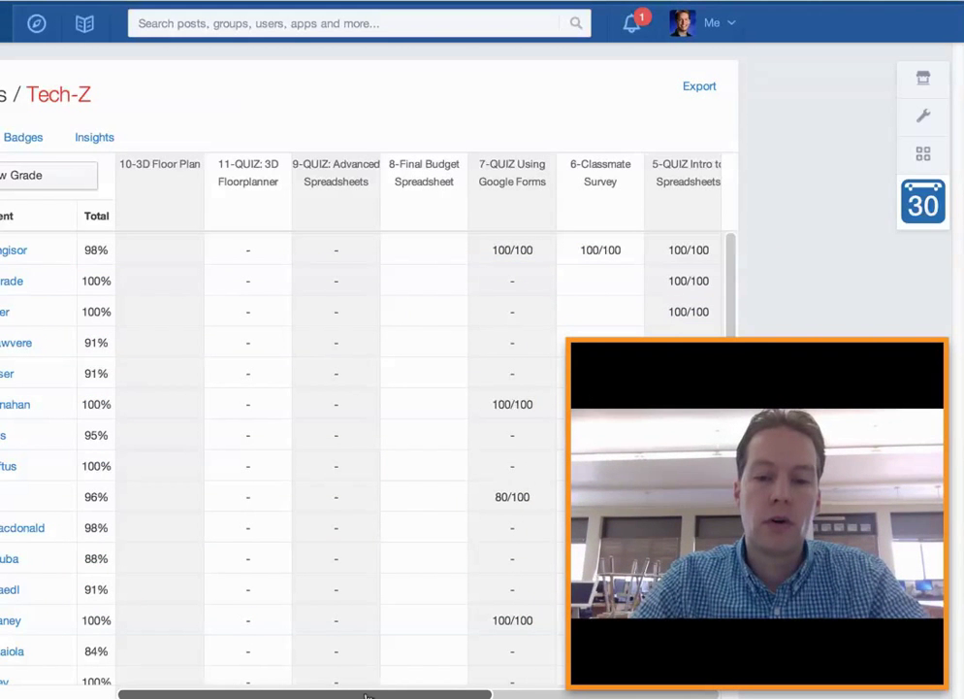
# - Scroll the Edmodo gradebook right to the 2-Course Contract and 1-Edmodo Setup columns
pyautogui.moveTo(442, 695); pyautogui.dragTo(652, 693)
pyautogui.scroll(-2, 452, 532)
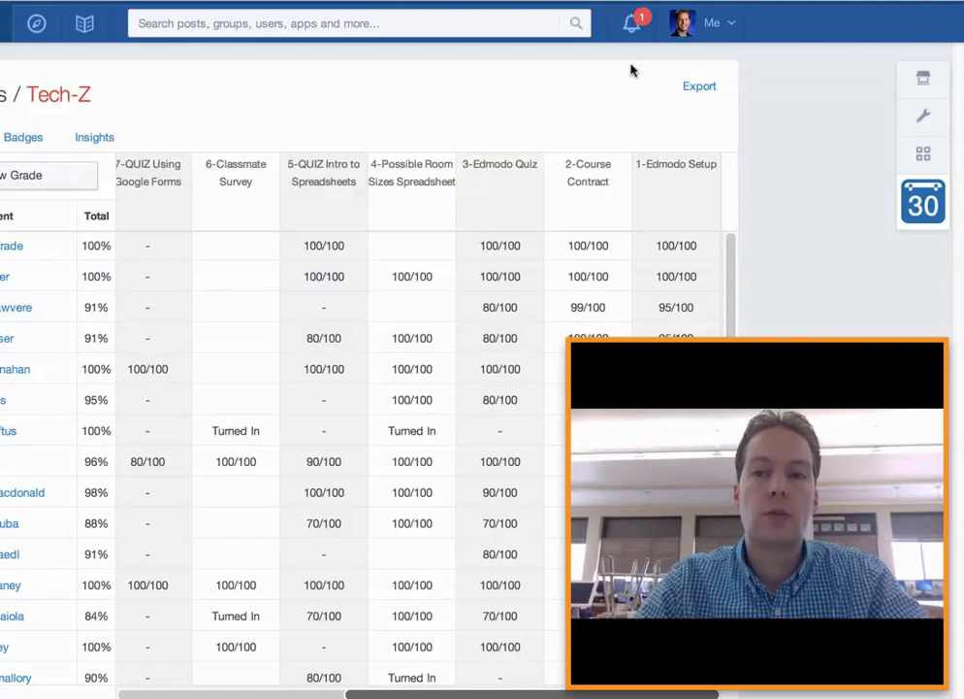
# - Review the 28 turned-in assignments from notifications, then go to the Home Latest Posts feed
pyautogui.click(636, 24)
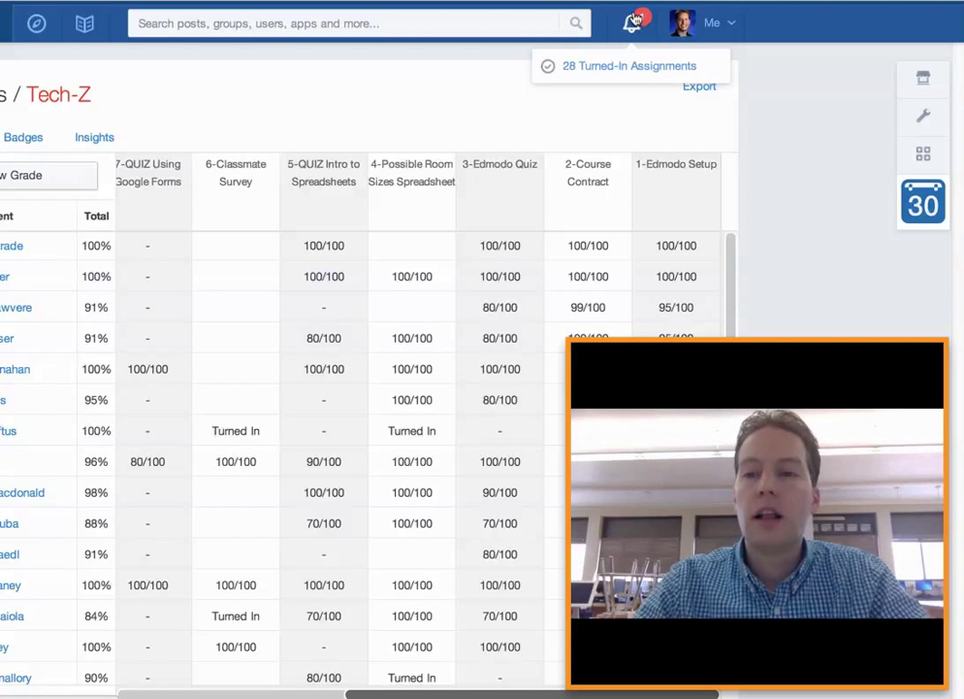
pyautogui.click(623, 70)
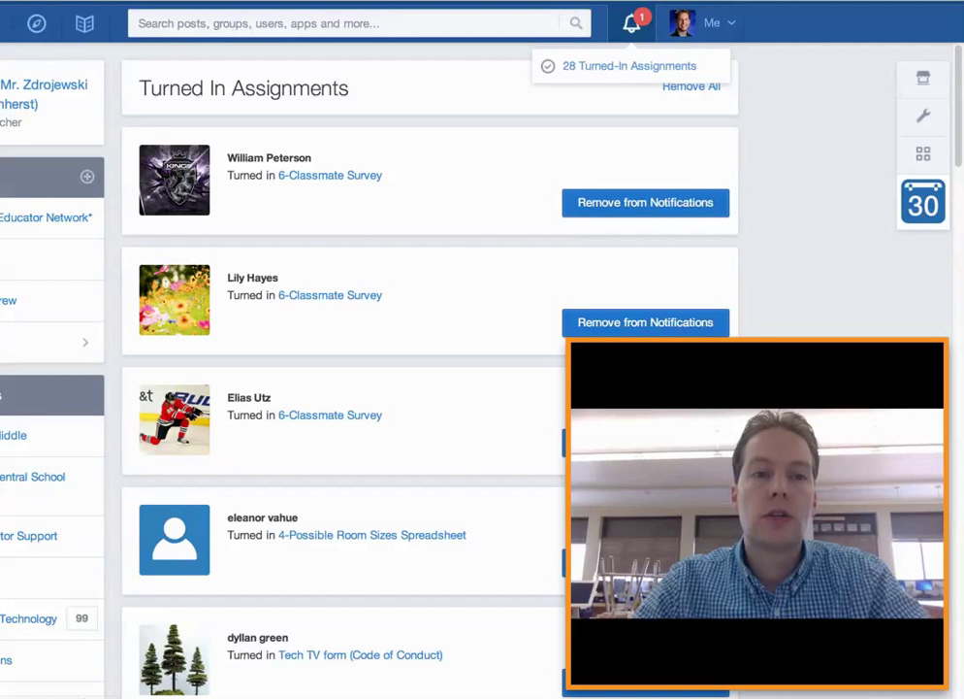
pyautogui.click(4, 22)
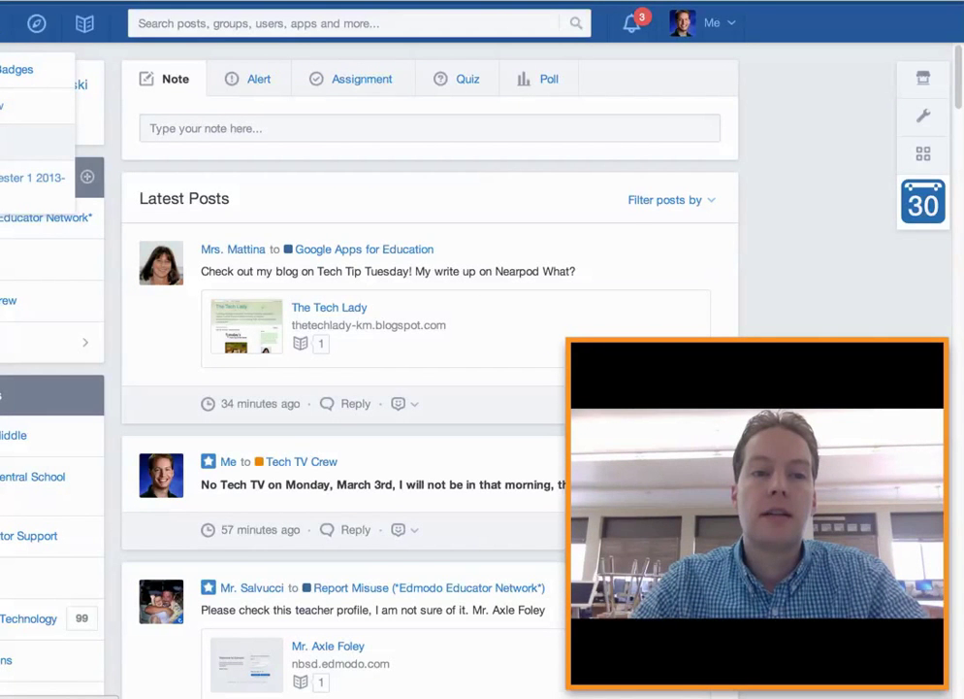
# - Reopen the Tech-Z gradebook from the menu and scroll down its student list
pyautogui.click(29, 141)
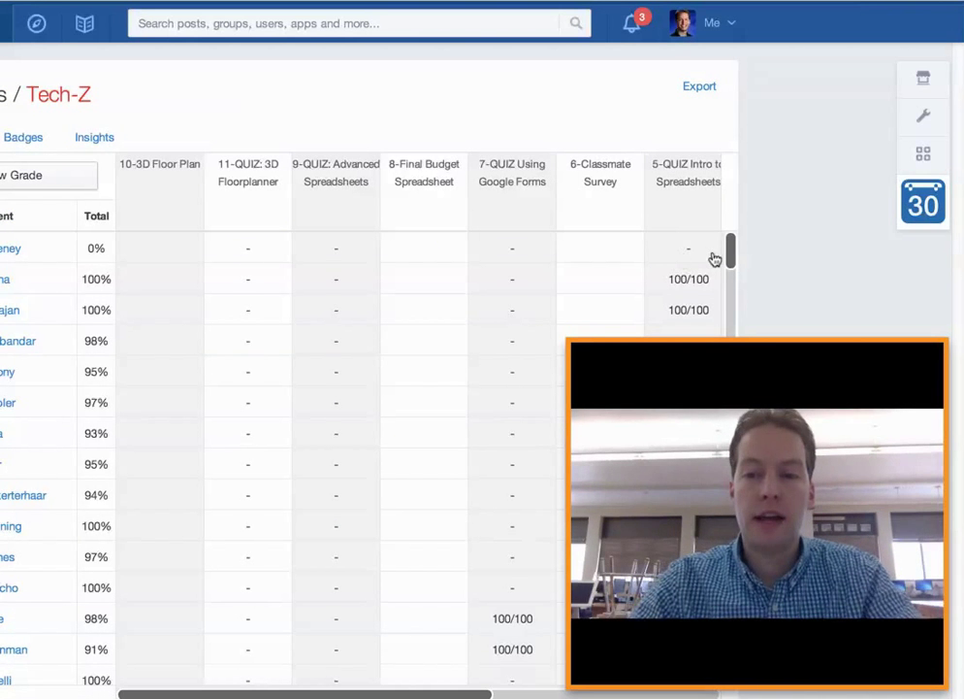
pyautogui.moveTo(732, 253); pyautogui.dragTo(739, 355)
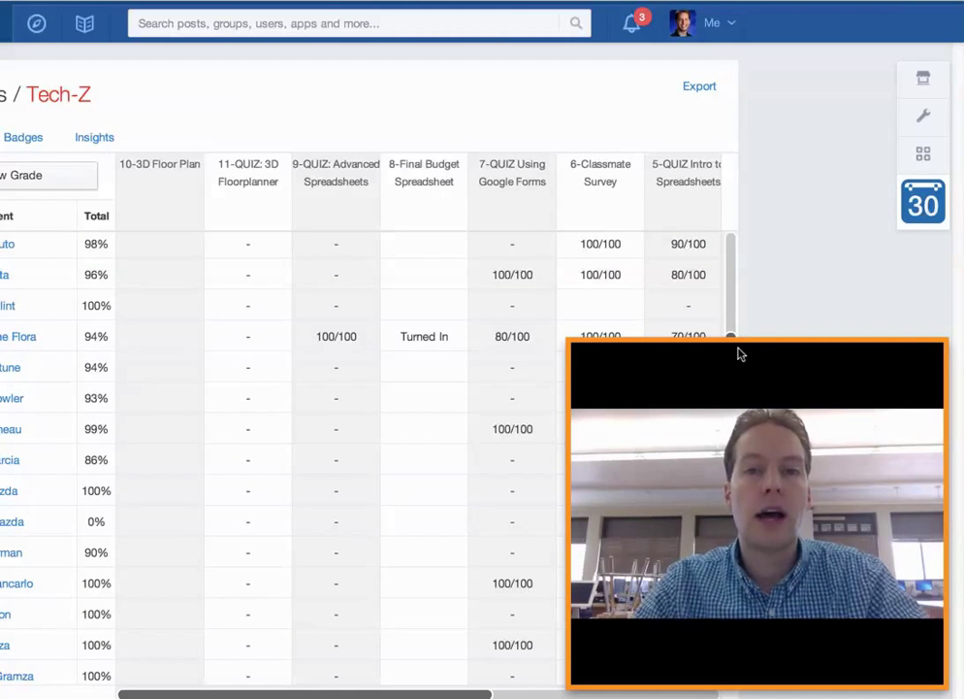